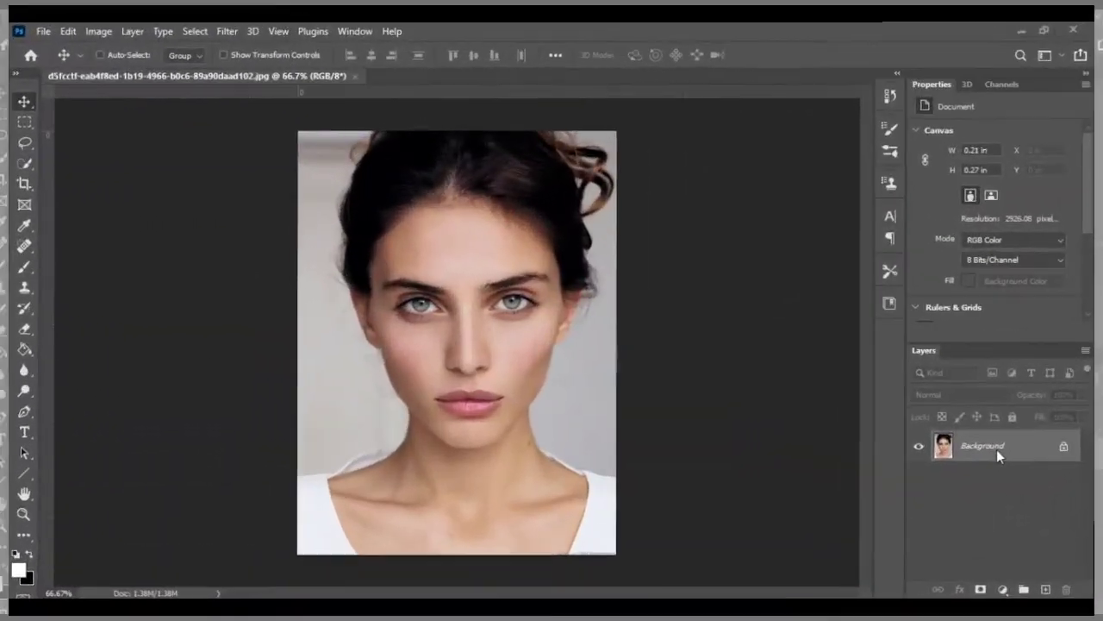
Duplicate the Background layer twice to create Background copy and Background copy 2
right_click(1001, 450)
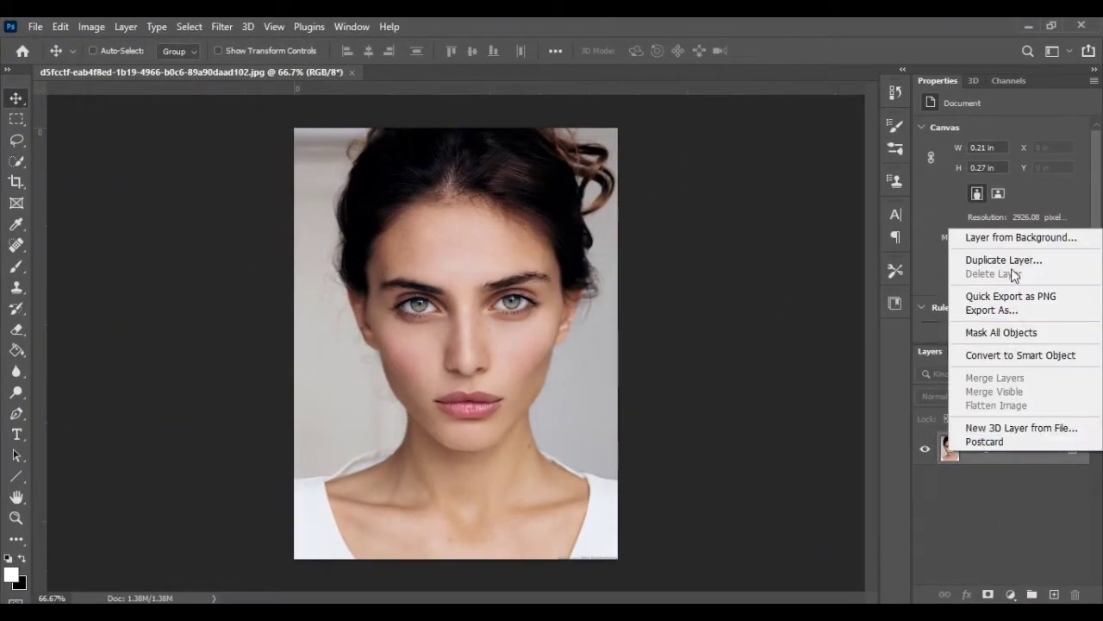
left_click(1008, 264)
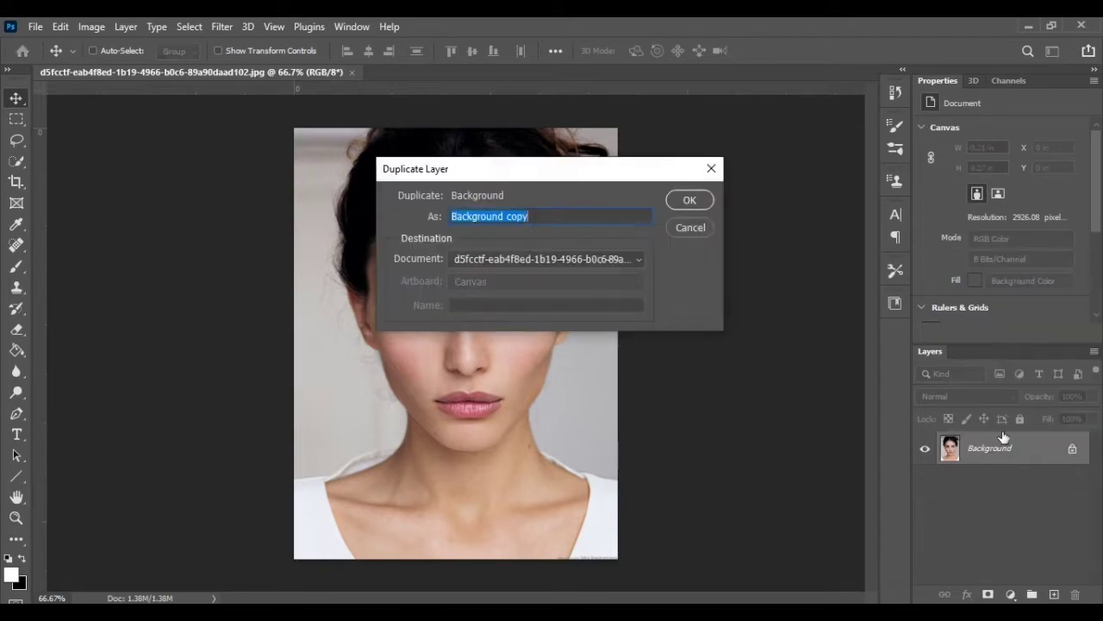
left_click(681, 200)
right_click(986, 447)
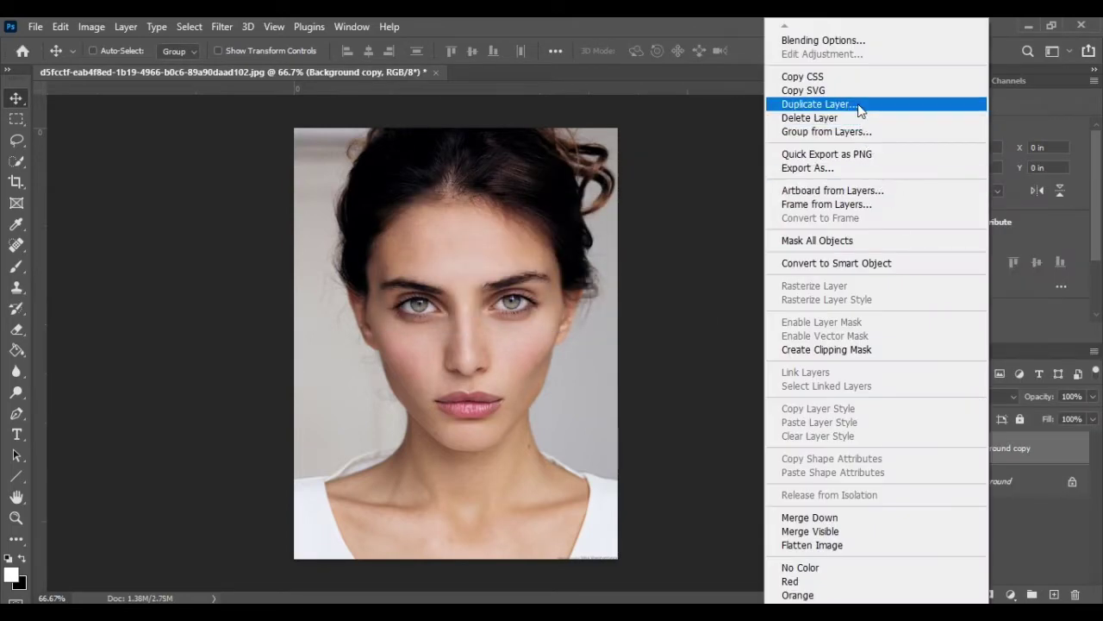
left_click(858, 104)
left_click(694, 202)
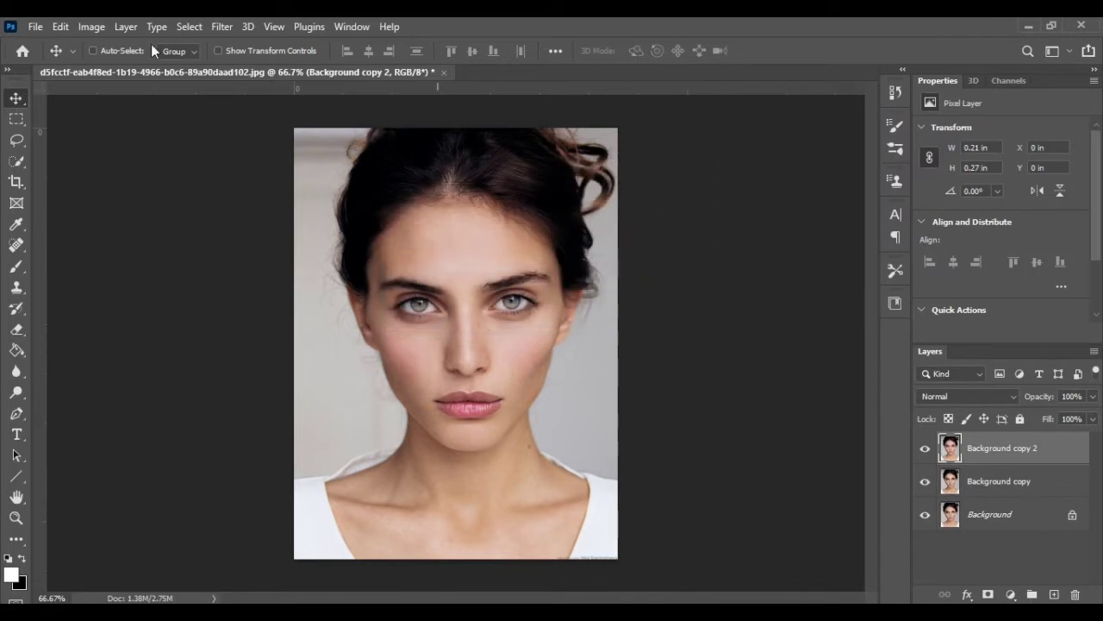
Desaturate Background copy 2 and duplicate it as a grayscale Background copy 3
left_click(90, 28)
mouse_move(116, 69)
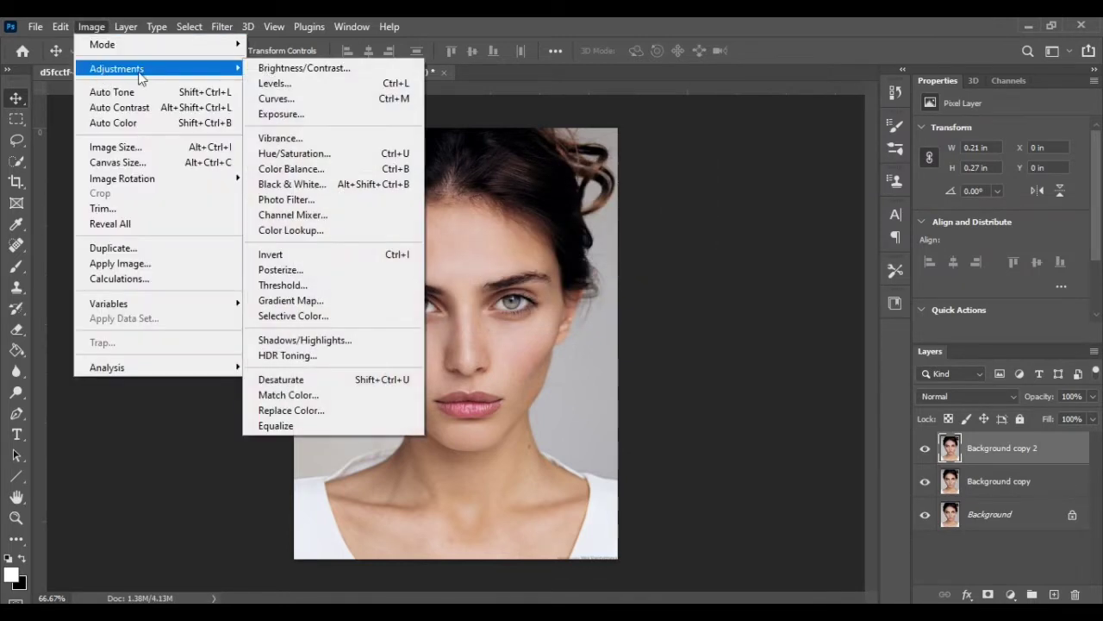
left_click(281, 380)
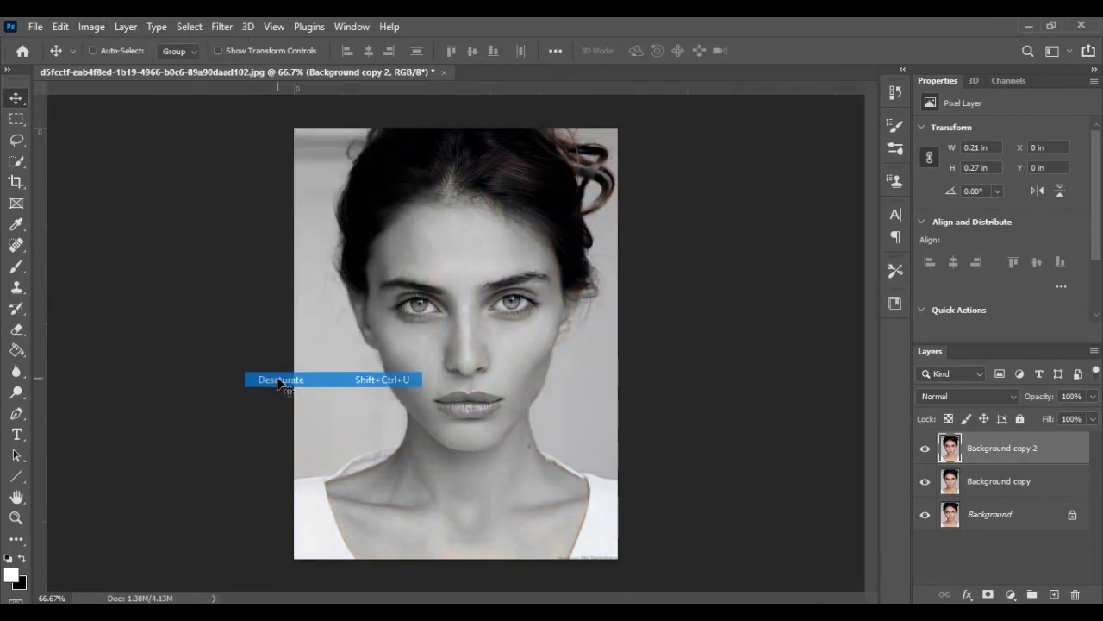
right_click(1028, 455)
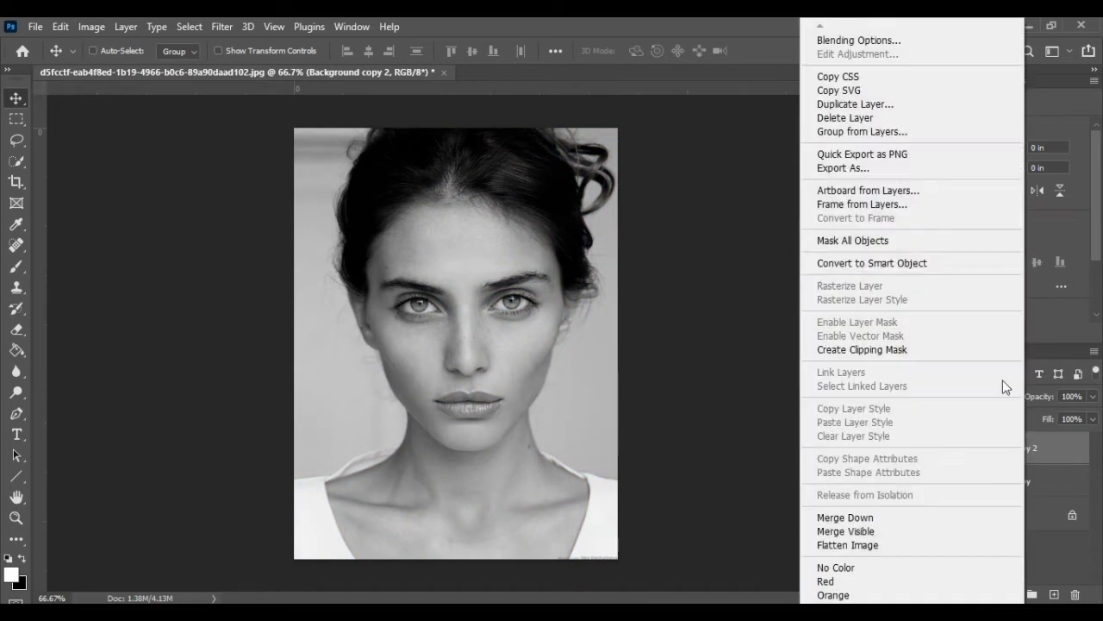
left_click(886, 104)
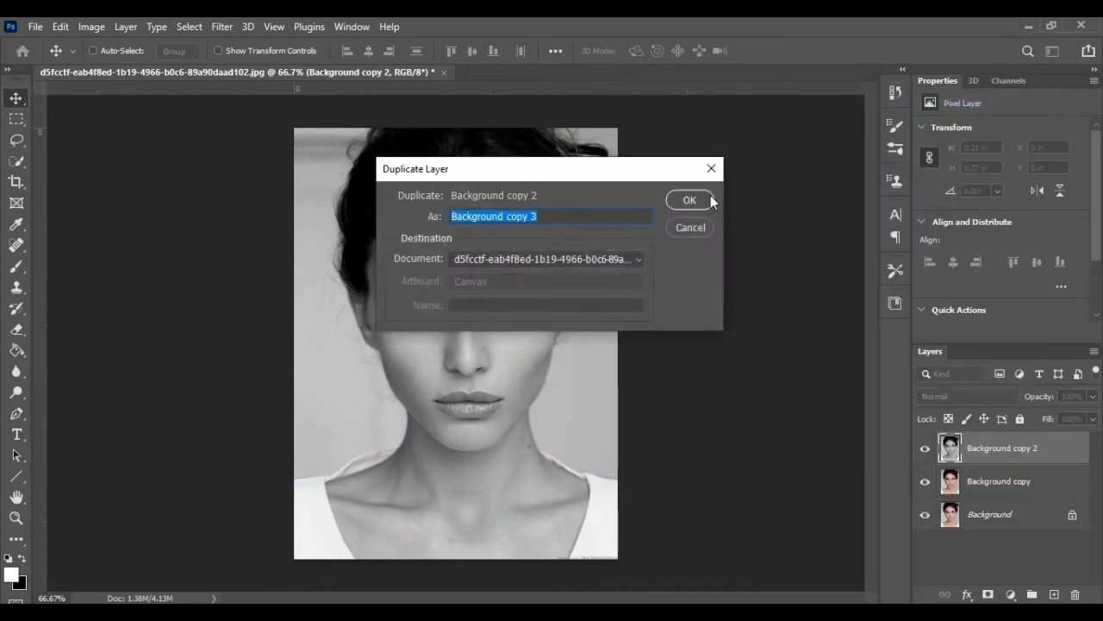
left_click(705, 199)
left_click(91, 27)
mouse_move(116, 68)
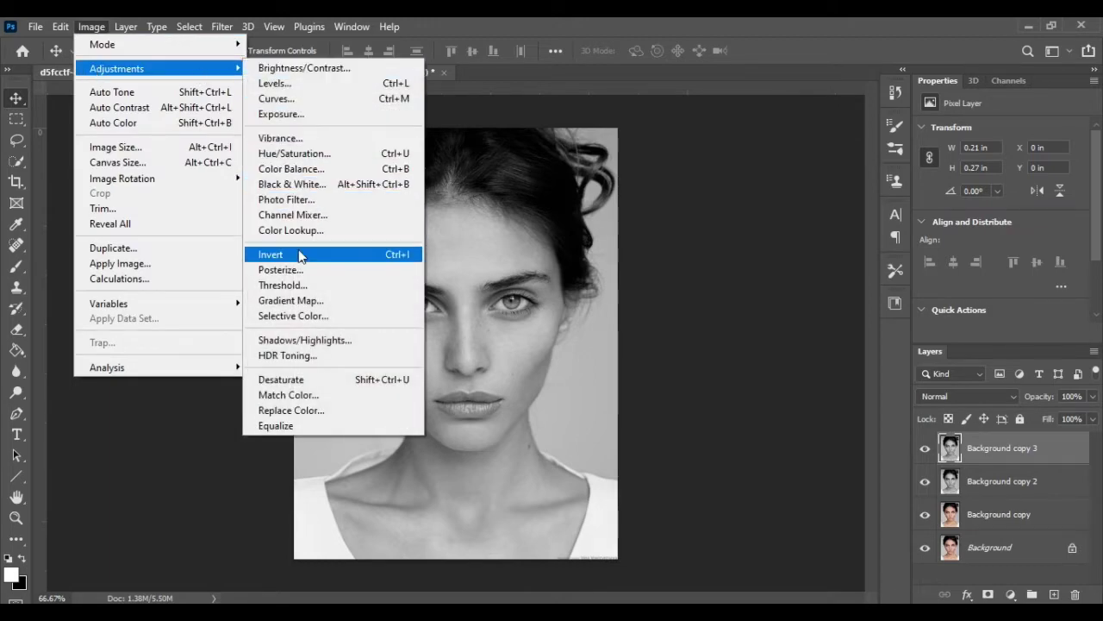
Invert Background copy 3, set it to Color Dodge, and apply Minimum at radius 2
left_click(301, 254)
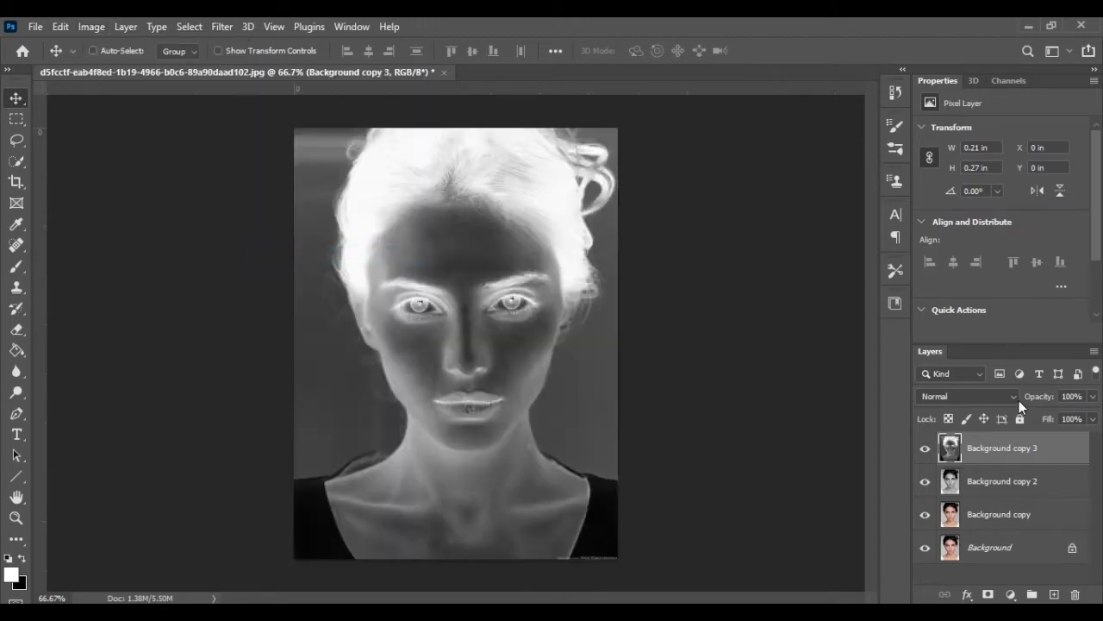
left_click(1016, 398)
left_click(967, 350)
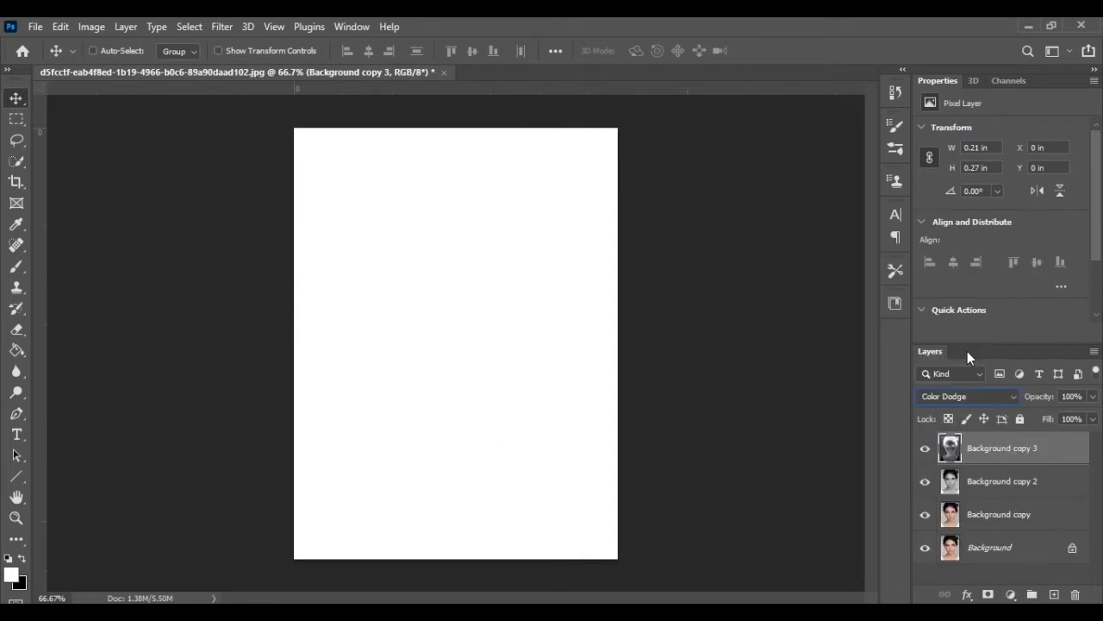
left_click(227, 26)
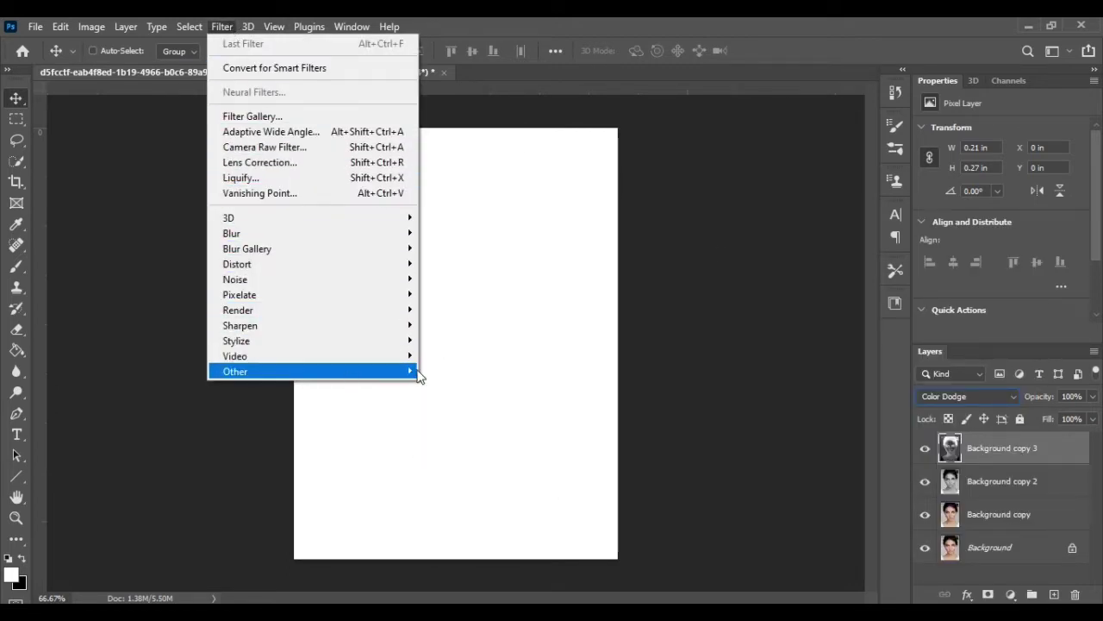
mouse_move(259, 371)
left_click(447, 432)
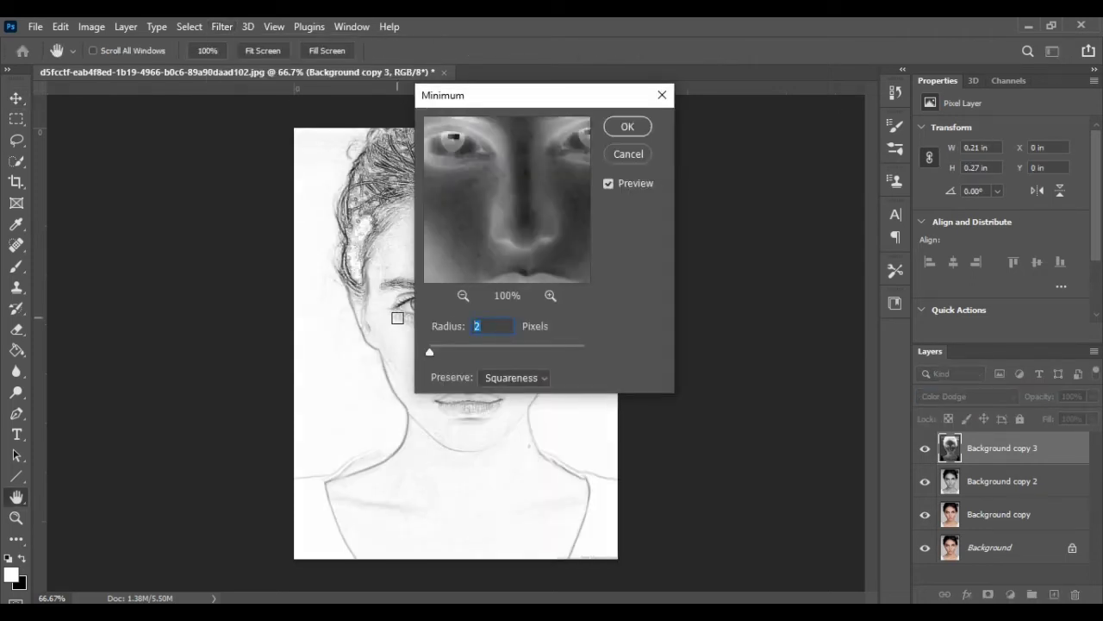
left_click(627, 131)
Apply a 0.5 pixel Gaussian Blur to Background copy 3
left_click(222, 26)
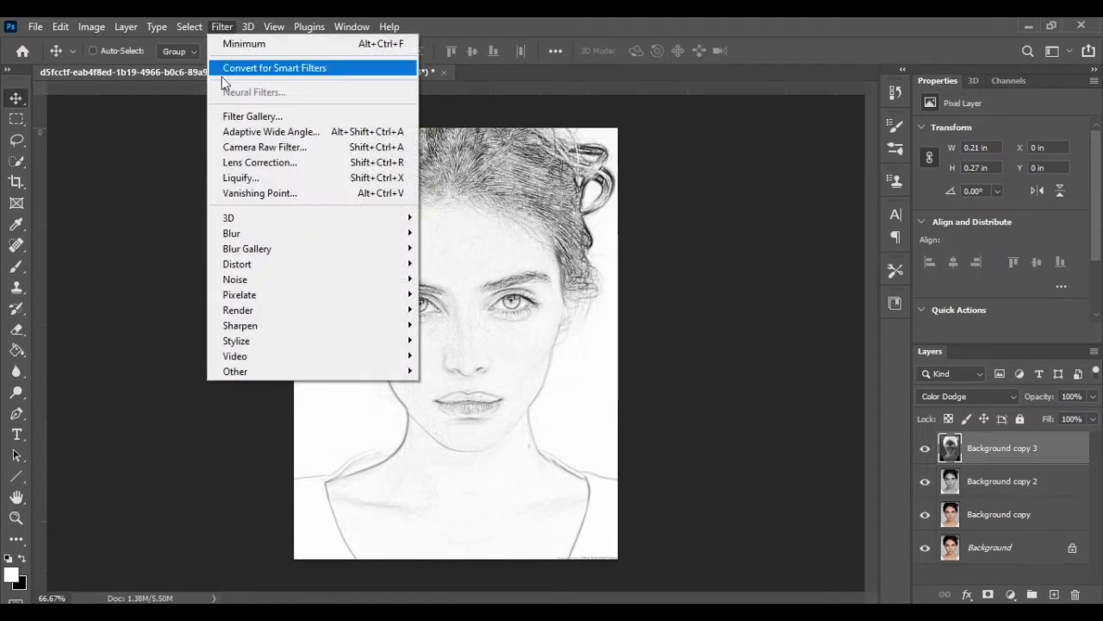
mouse_move(231, 233)
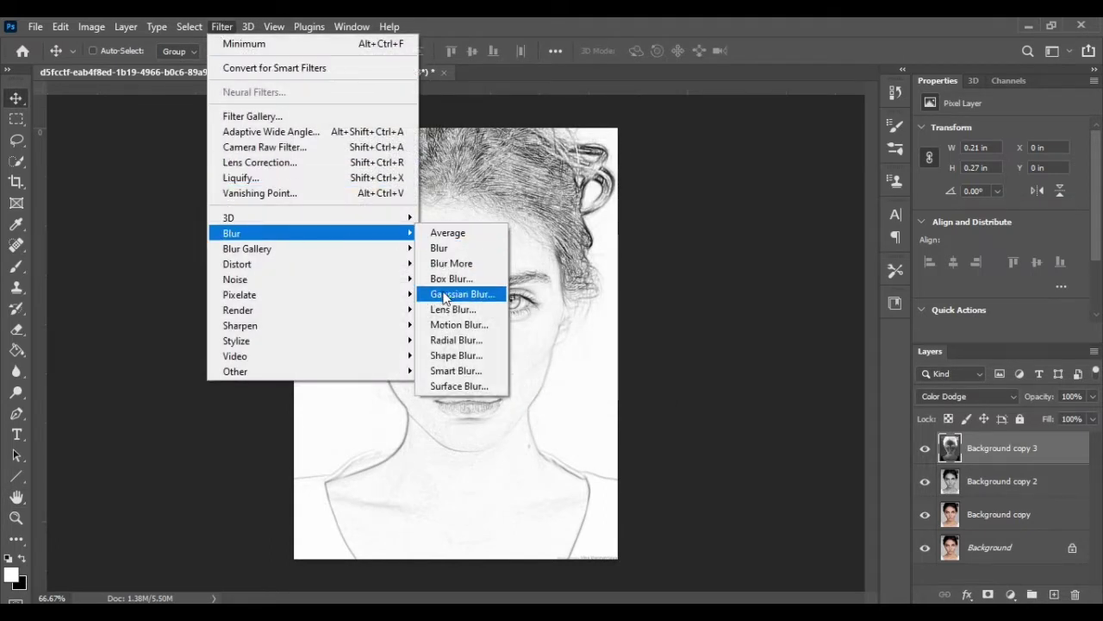
left_click(446, 294)
type("0.")
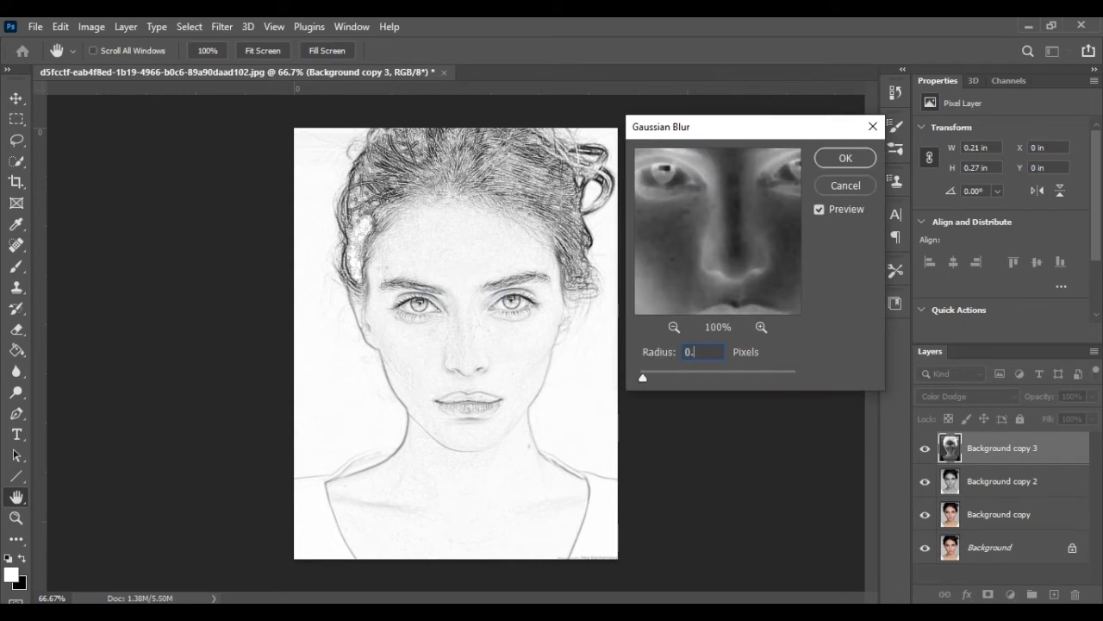
type("5")
key("Return")
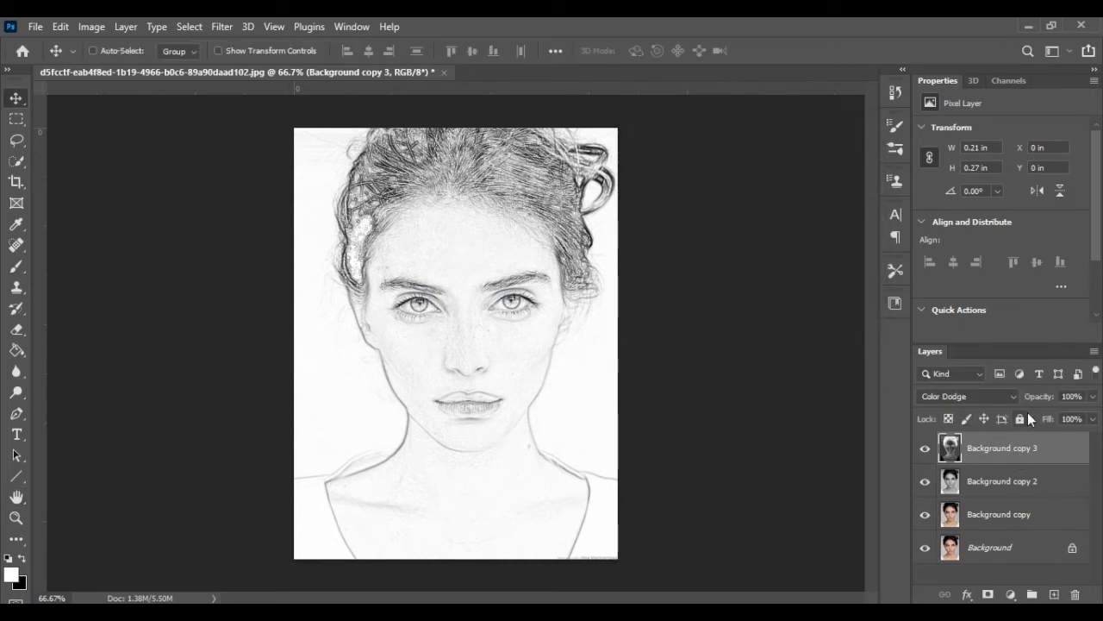
Add Layer 1 on top, fill it with white, and give it a layer mask
left_click(1053, 594)
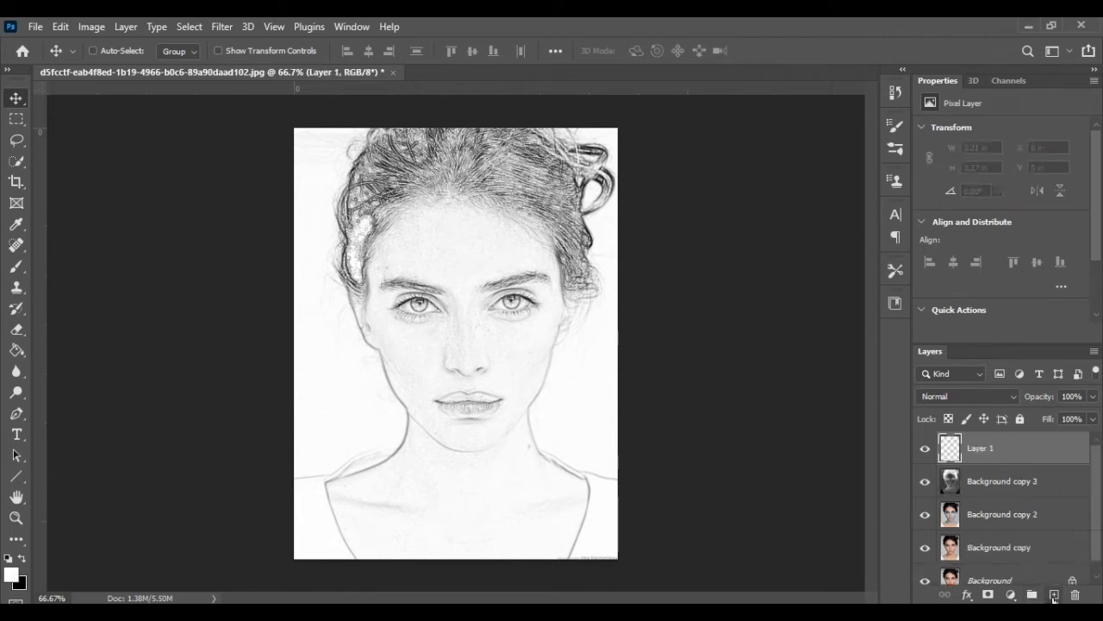
left_click(11, 576)
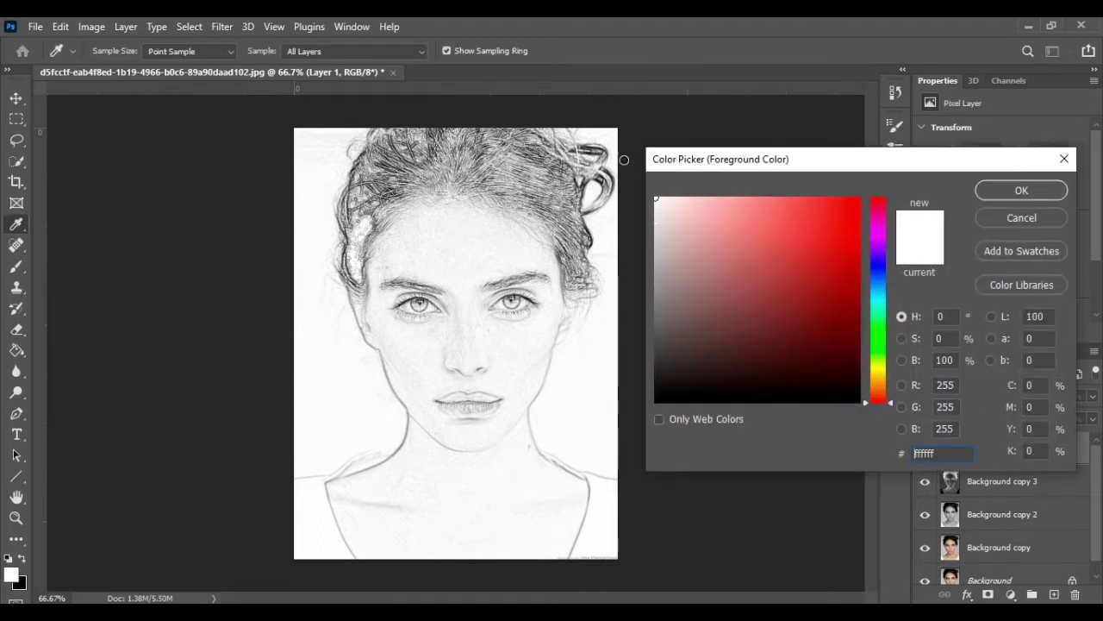
left_click(1012, 192)
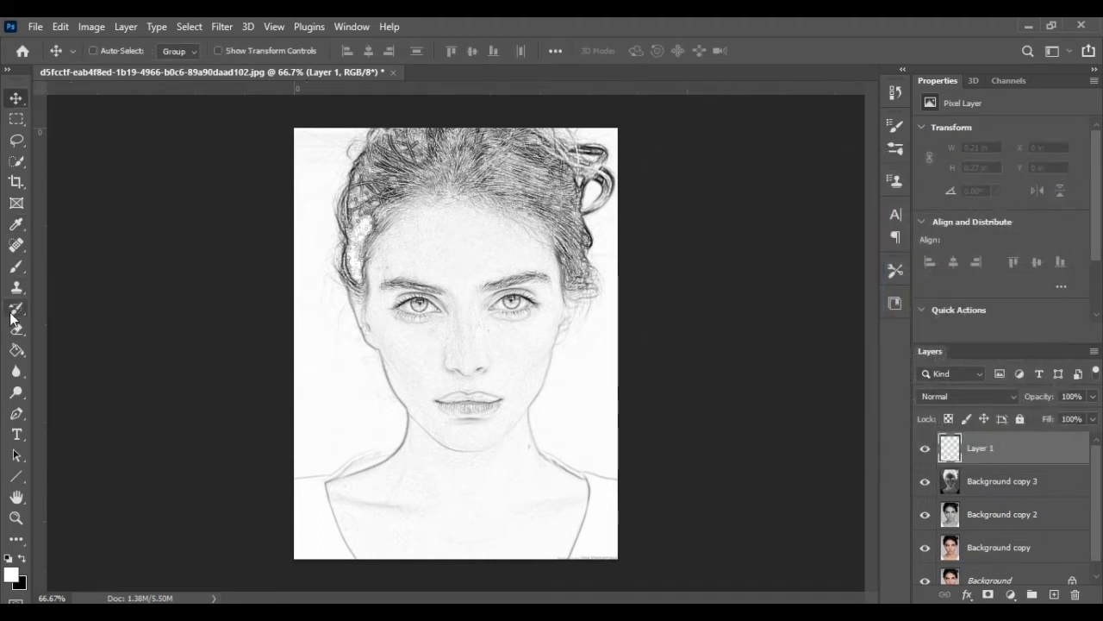
left_click(15, 350)
left_click(419, 351)
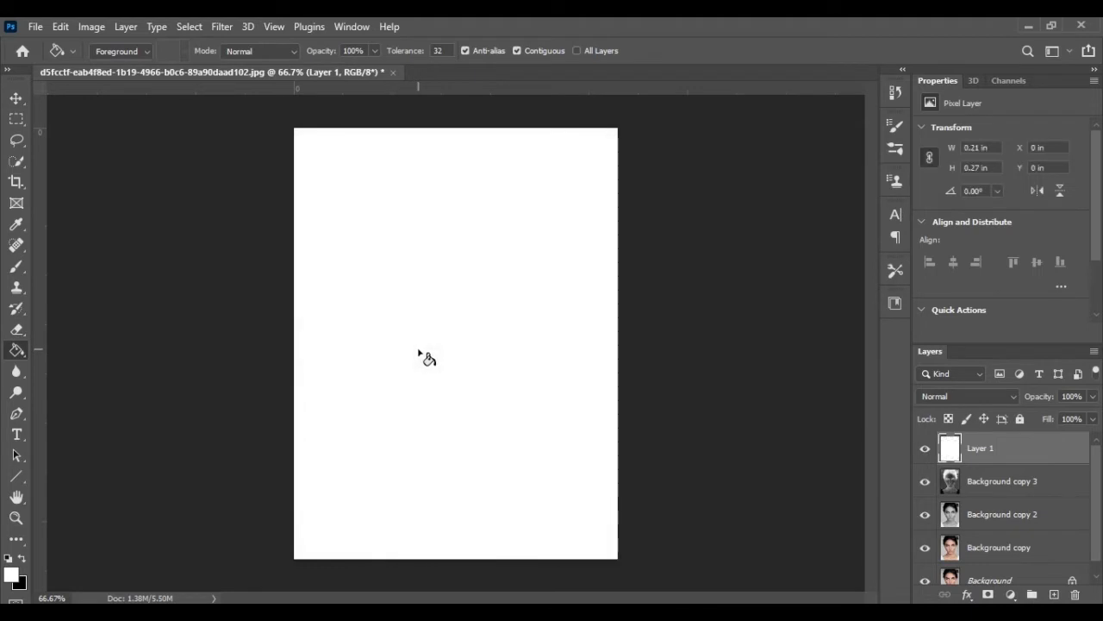
left_click(988, 595)
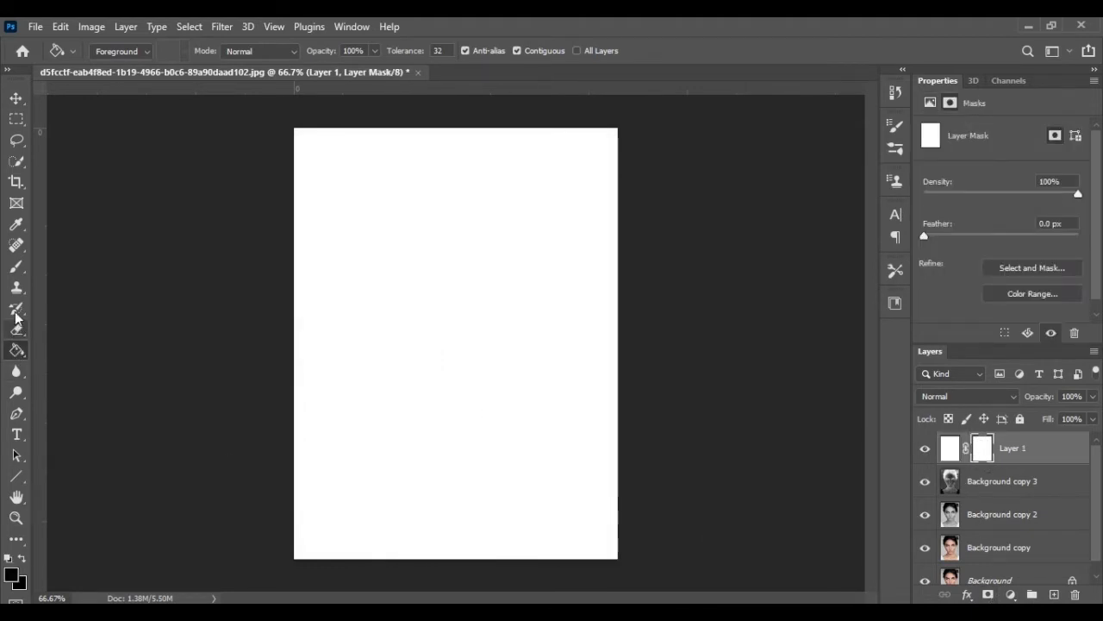
Pick the Brush tool with the 59 px scattered brush tip from Brush Settings
left_click(19, 269)
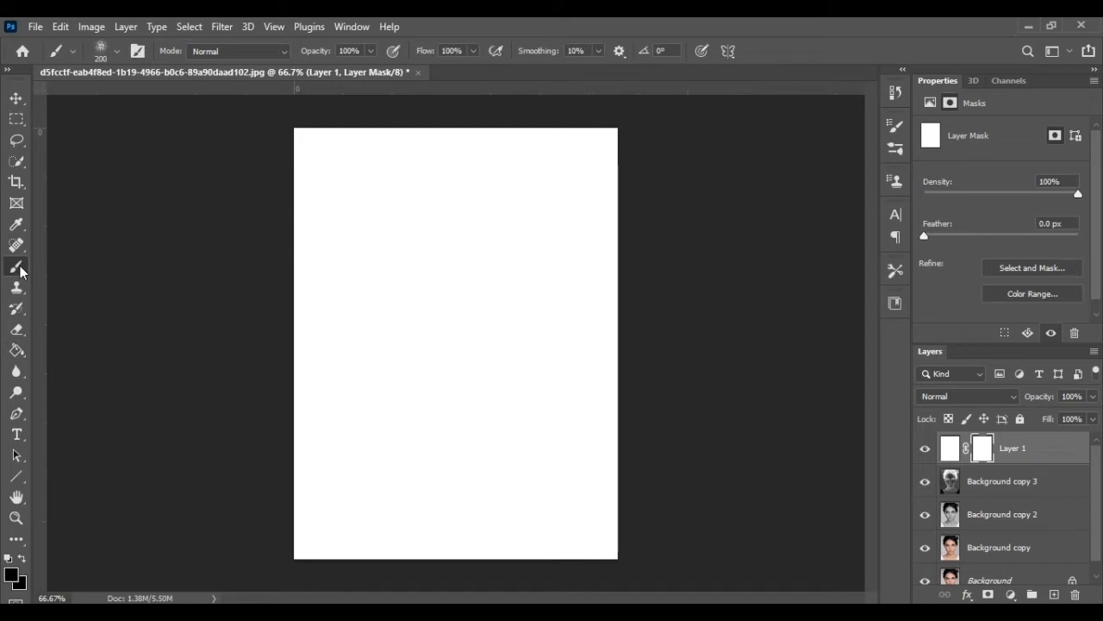
left_click(137, 52)
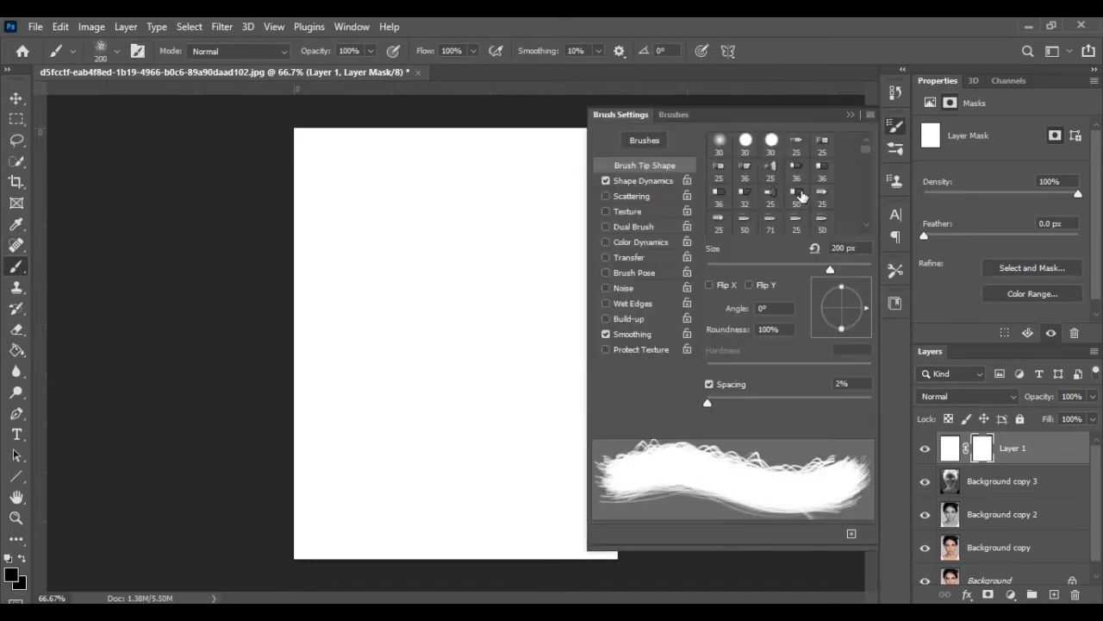
scroll(798, 194, "down", 1)
scroll(793, 191, "down", 1)
scroll(789, 187, "down", 1)
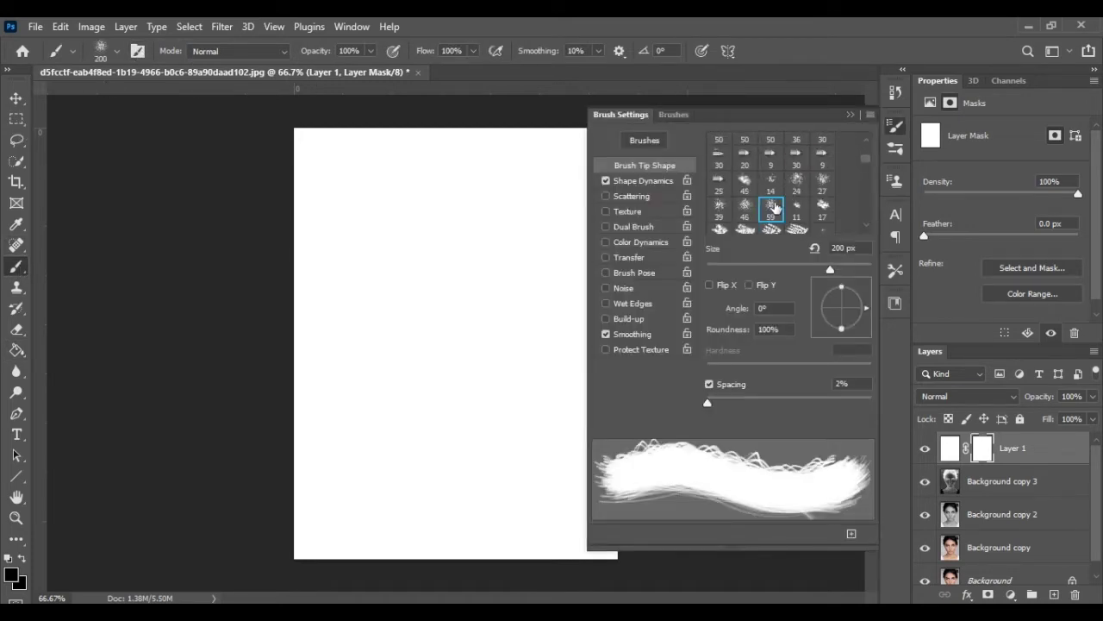
left_click(773, 208)
left_click(746, 208)
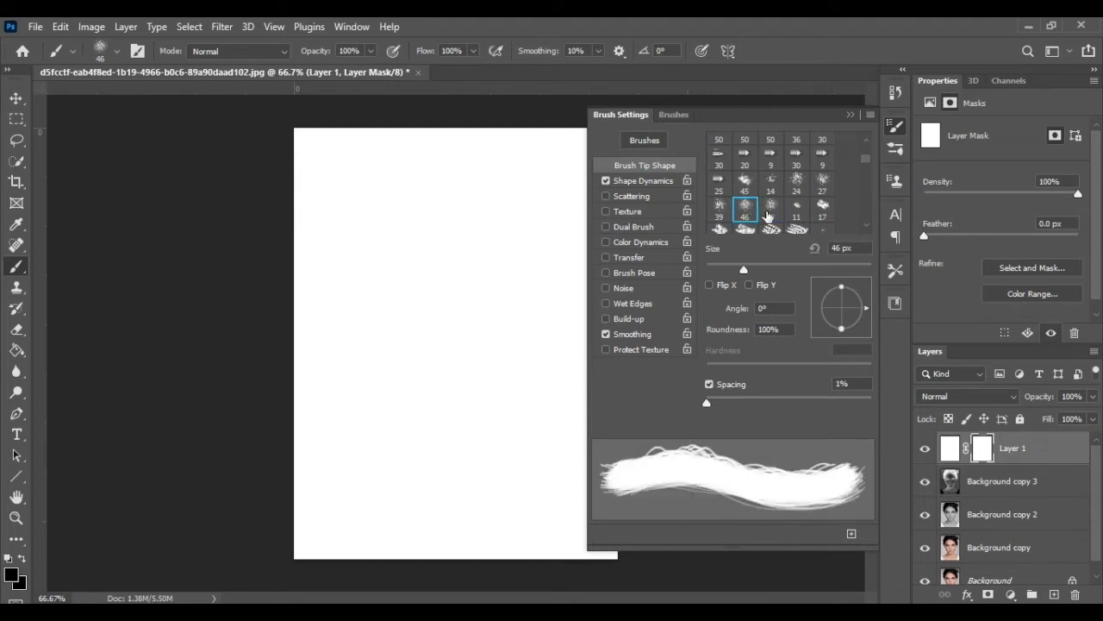
left_click(771, 210)
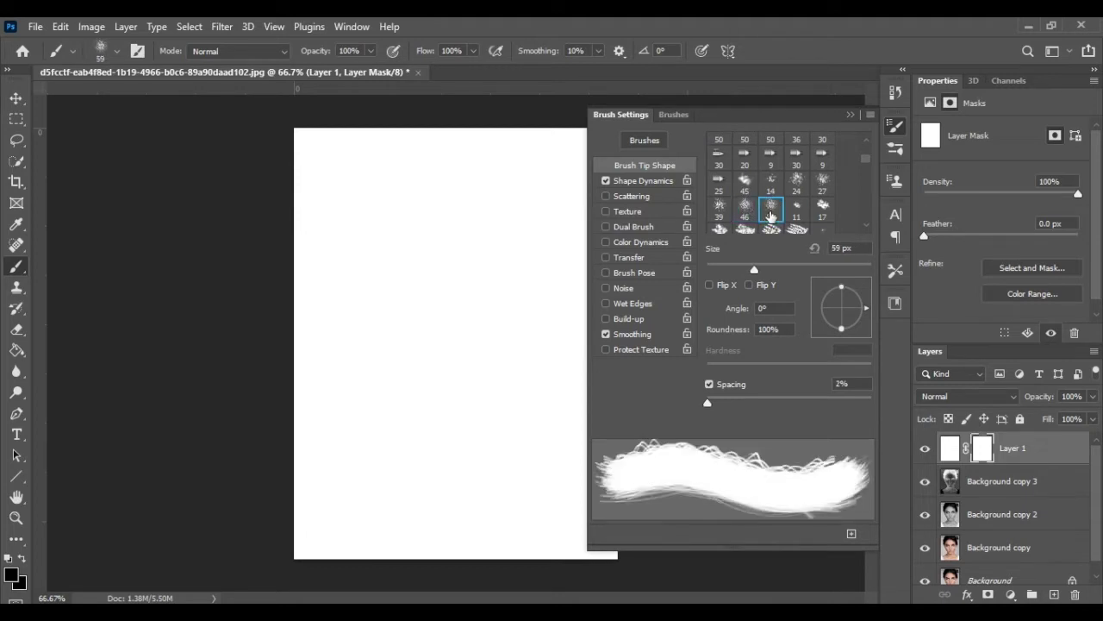
Paint the mask to reveal the forehead, eye and hair, reducing brush size with [
left_click(850, 115)
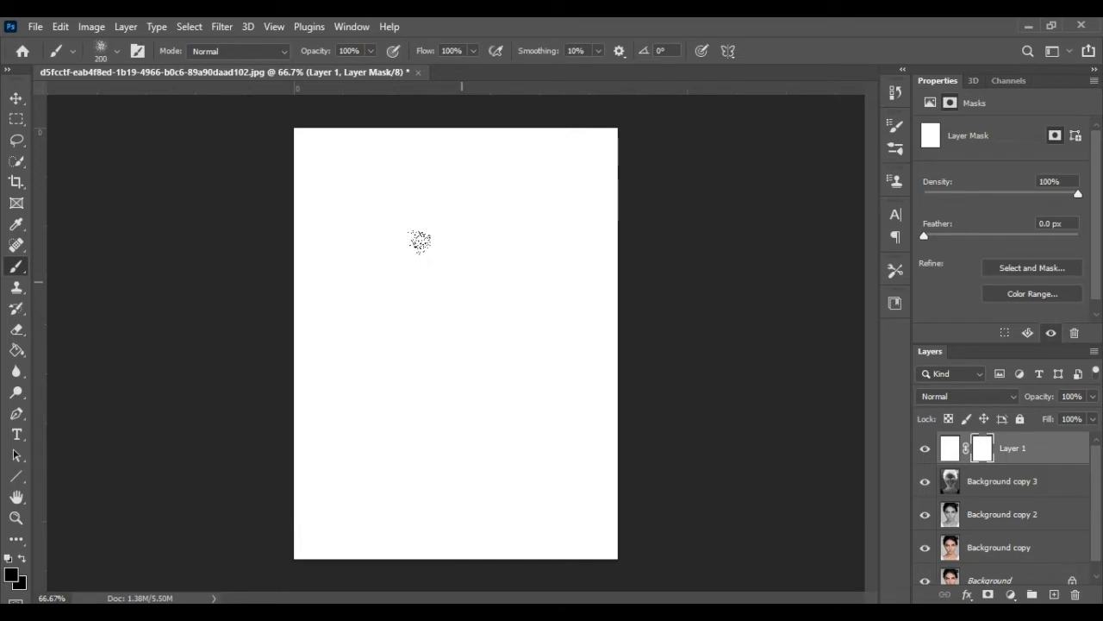
mouse_move(412, 207)
left_mouse_down()
mouse_move(394, 198)
mouse_move(468, 247)
mouse_move(453, 197)
mouse_move(512, 305)
mouse_move(392, 297)
mouse_move(344, 246)
mouse_move(328, 164)
mouse_move(406, 211)
mouse_move(380, 173)
mouse_move(383, 181)
mouse_move(532, 113)
mouse_move(568, 192)
left_mouse_up()
key("bracketleft")
key("bracketleft")
mouse_move(573, 143)
left_mouse_down()
mouse_move(504, 96)
mouse_move(299, 114)
left_mouse_up()
mouse_move(316, 175)
left_mouse_down()
mouse_move(313, 141)
mouse_move(544, 166)
left_mouse_up()
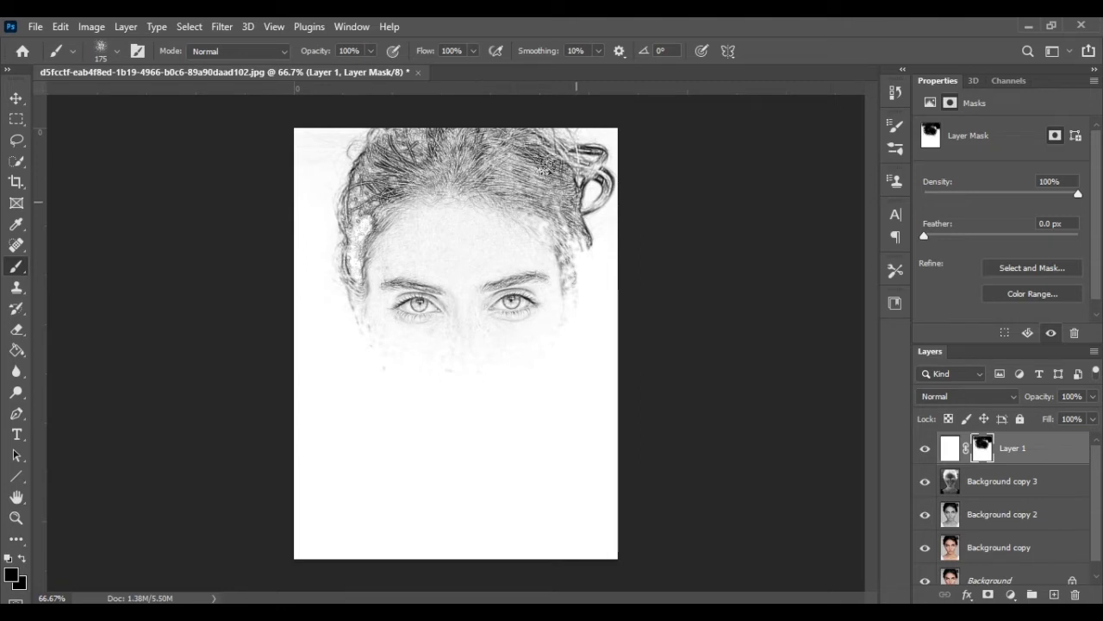
mouse_move(594, 216)
left_mouse_down()
mouse_move(577, 259)
mouse_move(515, 241)
left_mouse_up()
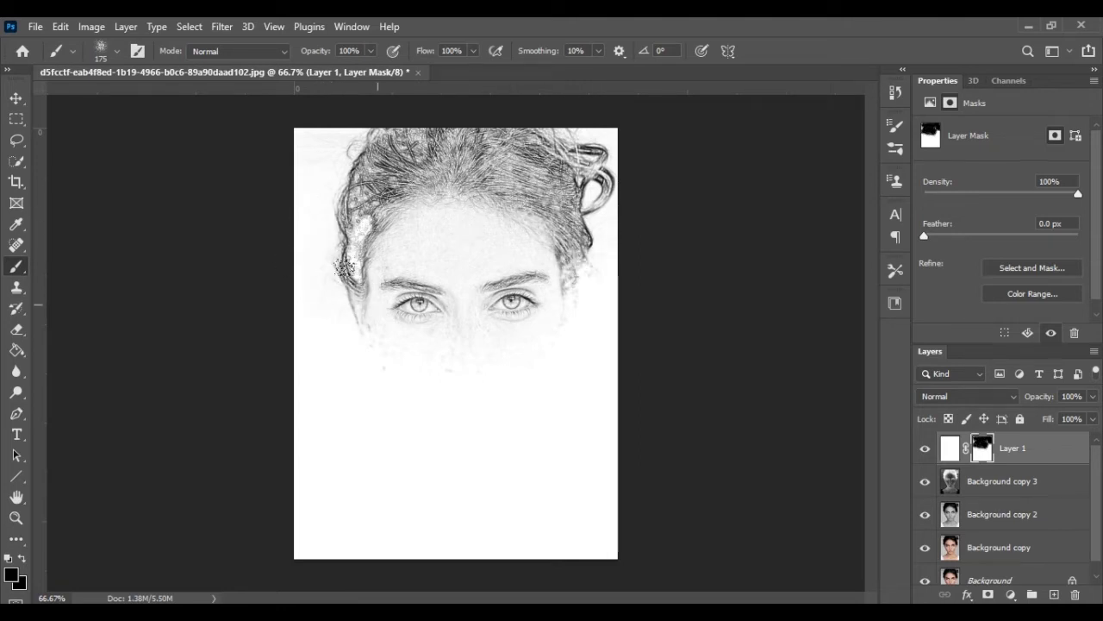
mouse_move(498, 260)
left_mouse_down()
mouse_move(531, 253)
mouse_move(577, 276)
mouse_move(573, 301)
mouse_move(534, 309)
left_mouse_up()
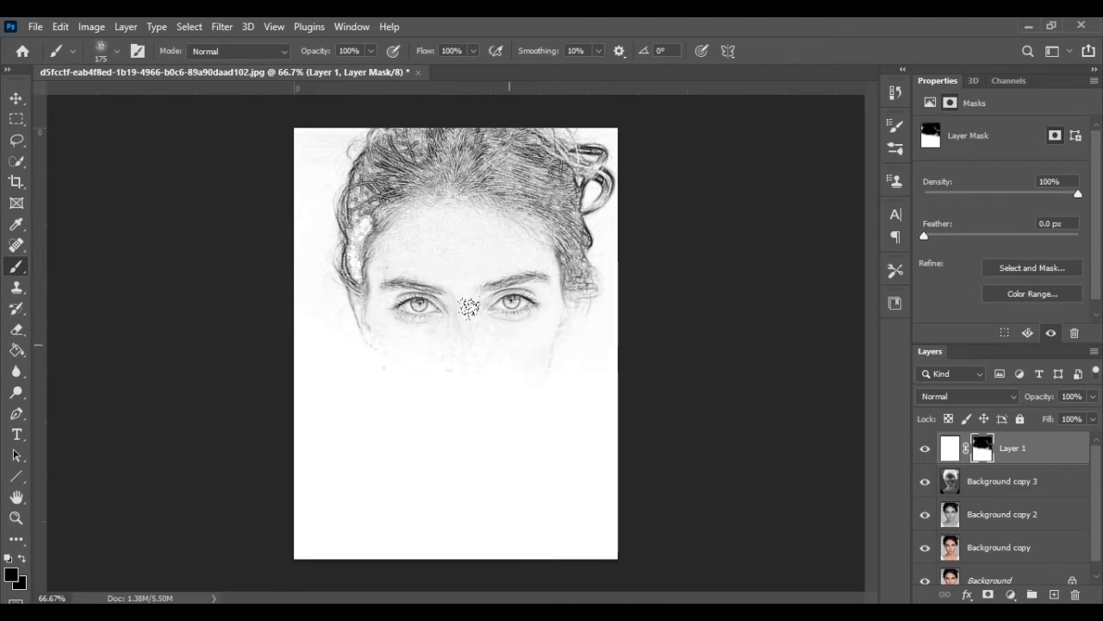
Reveal the nose, cheeks, chin, lips, jaw, neck and shoulder line on the mask
mouse_move(478, 351)
left_mouse_down()
mouse_move(396, 310)
mouse_move(278, 312)
left_mouse_up()
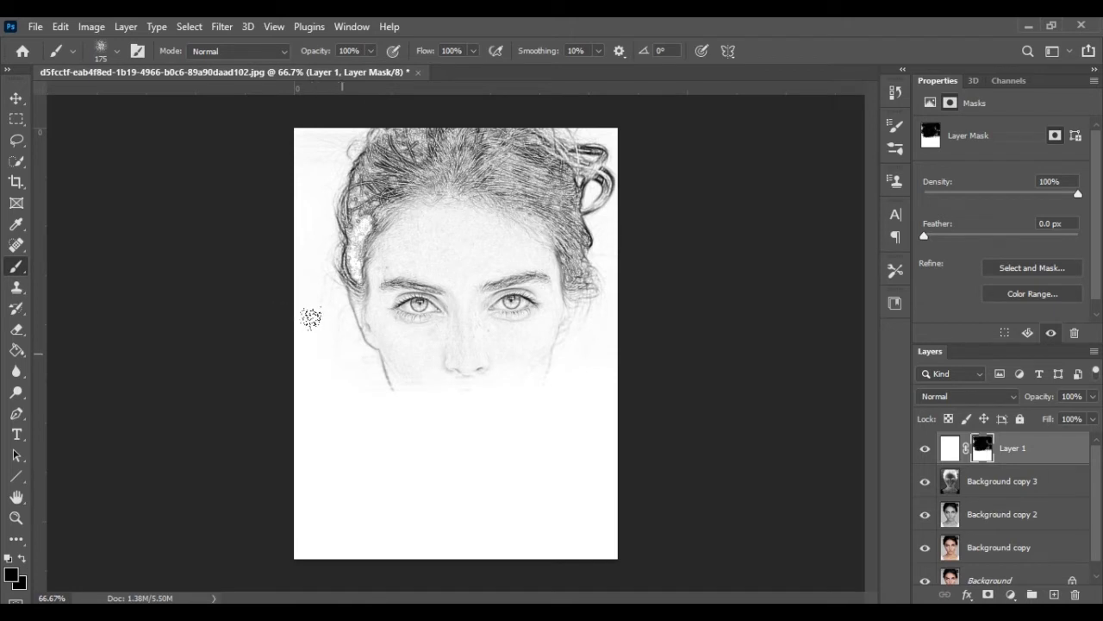
left_click_drag(374, 414, 416, 414)
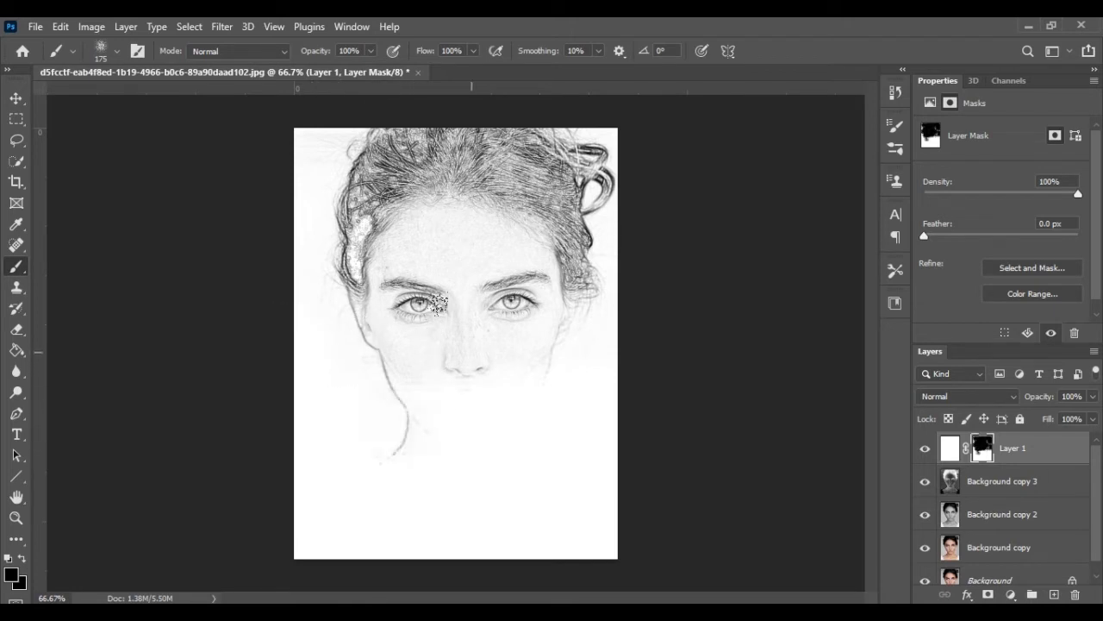
left_click_drag(468, 369, 438, 356)
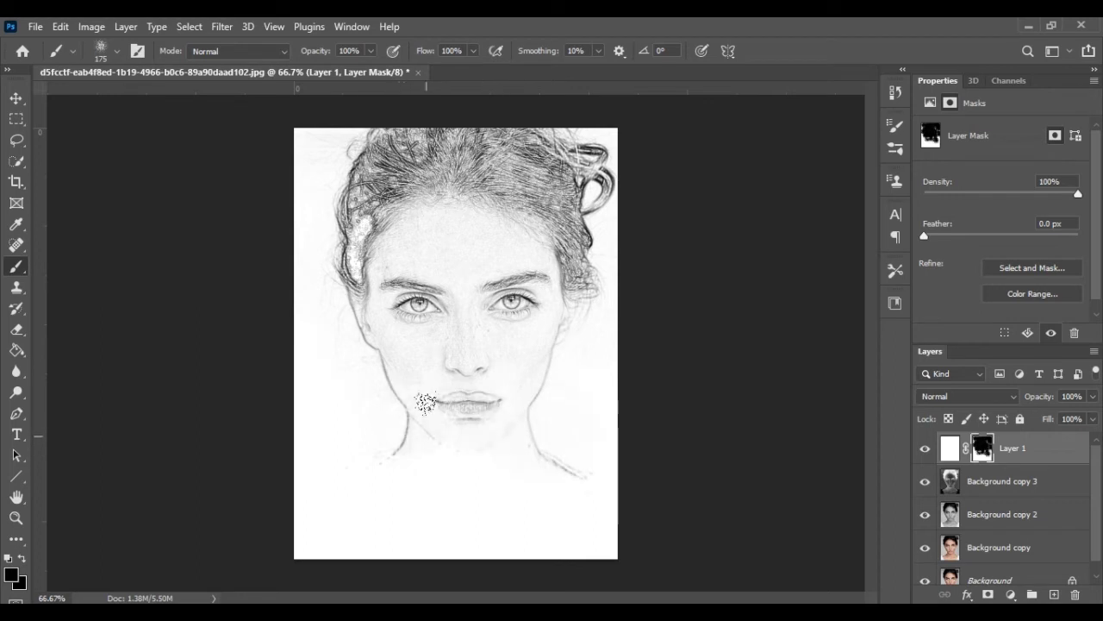
left_click_drag(381, 459, 305, 508)
left_click_drag(310, 462, 364, 461)
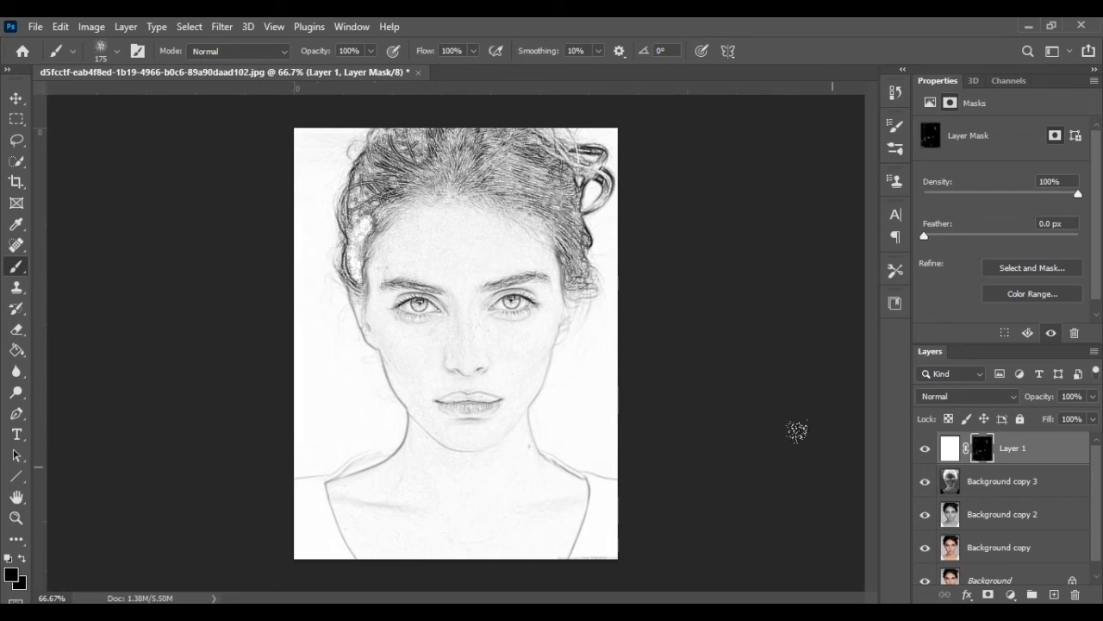
Export the sketch as JPG via Export As, entering the name Drawing Effect
key("v")
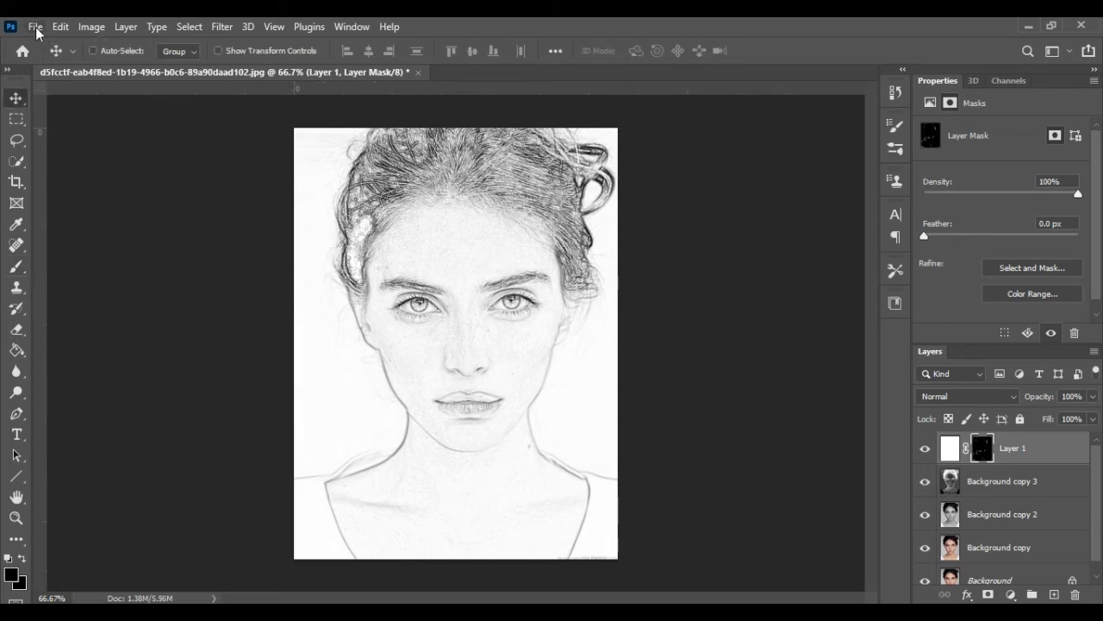
left_click(36, 27)
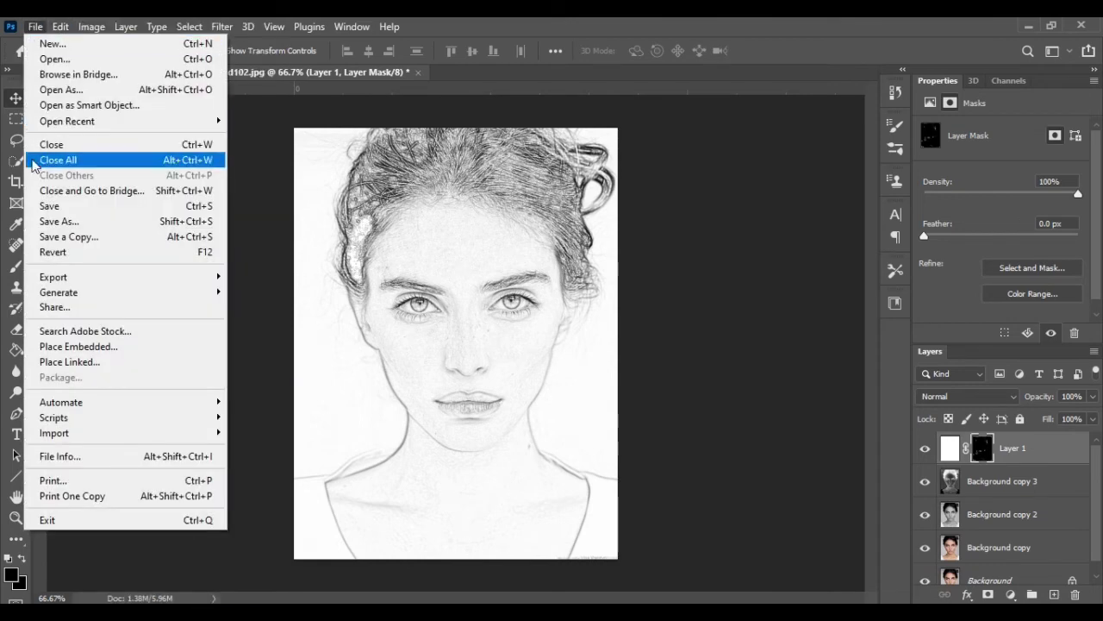
mouse_move(53, 276)
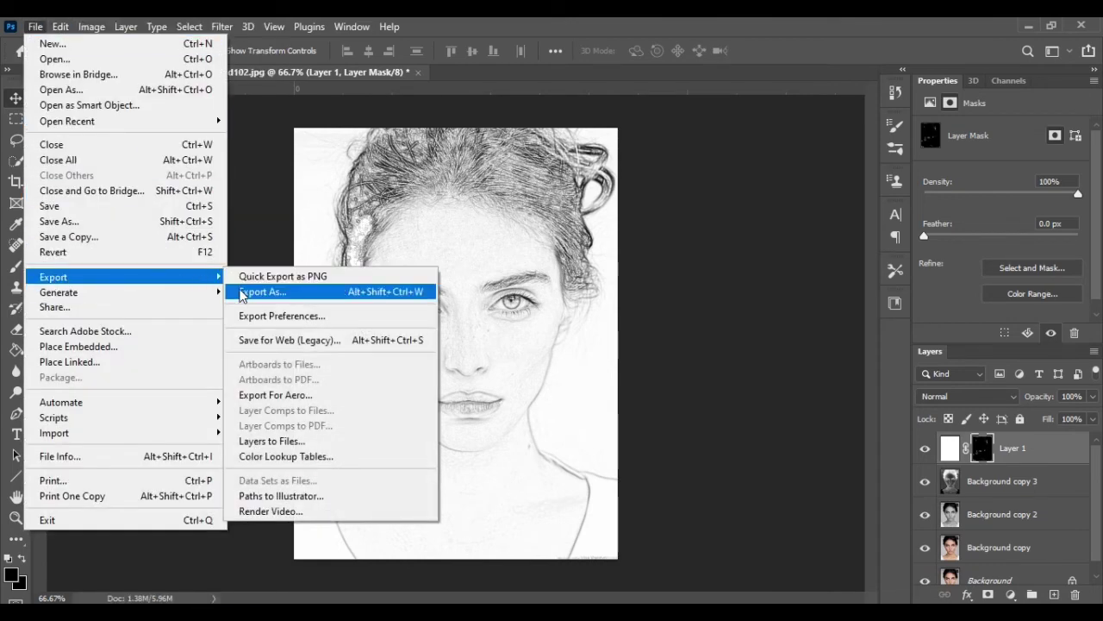
left_click(242, 295)
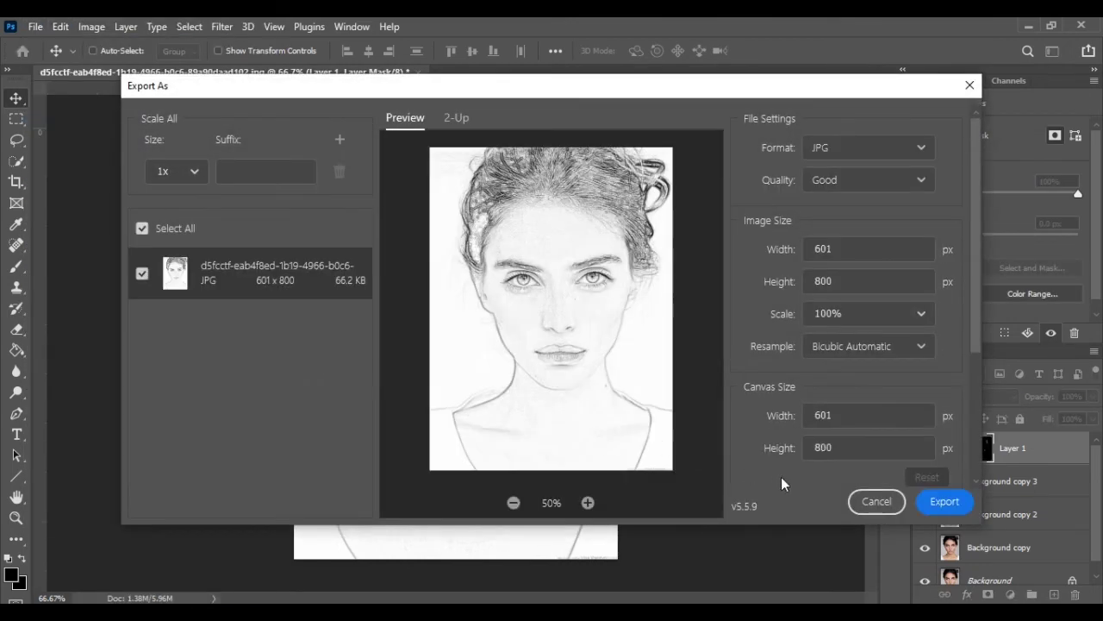
left_click(942, 504)
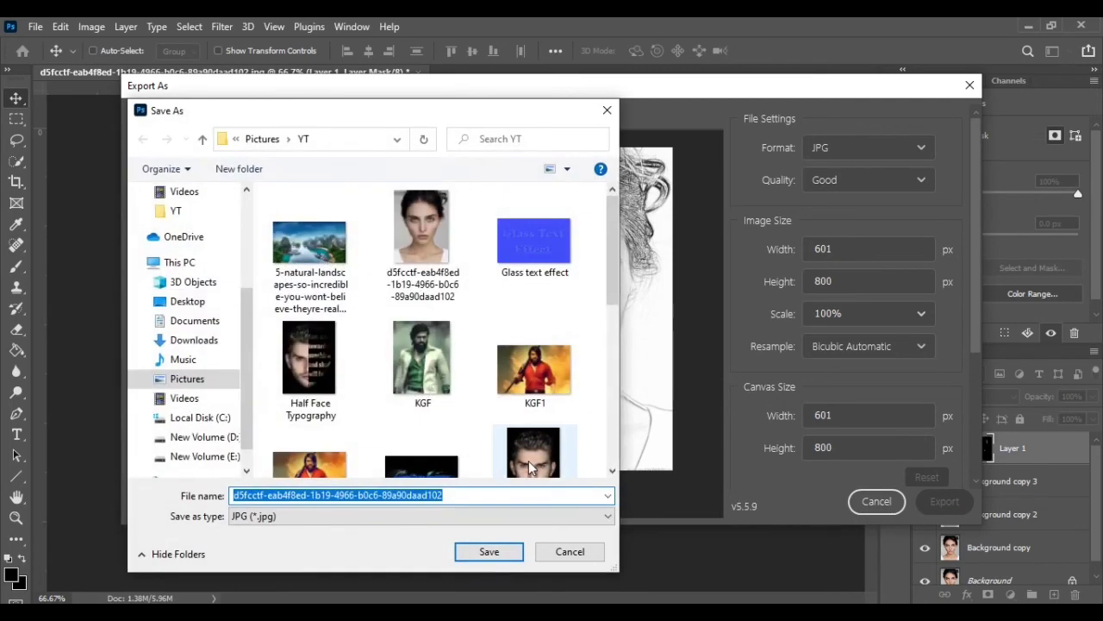
type("Draw")
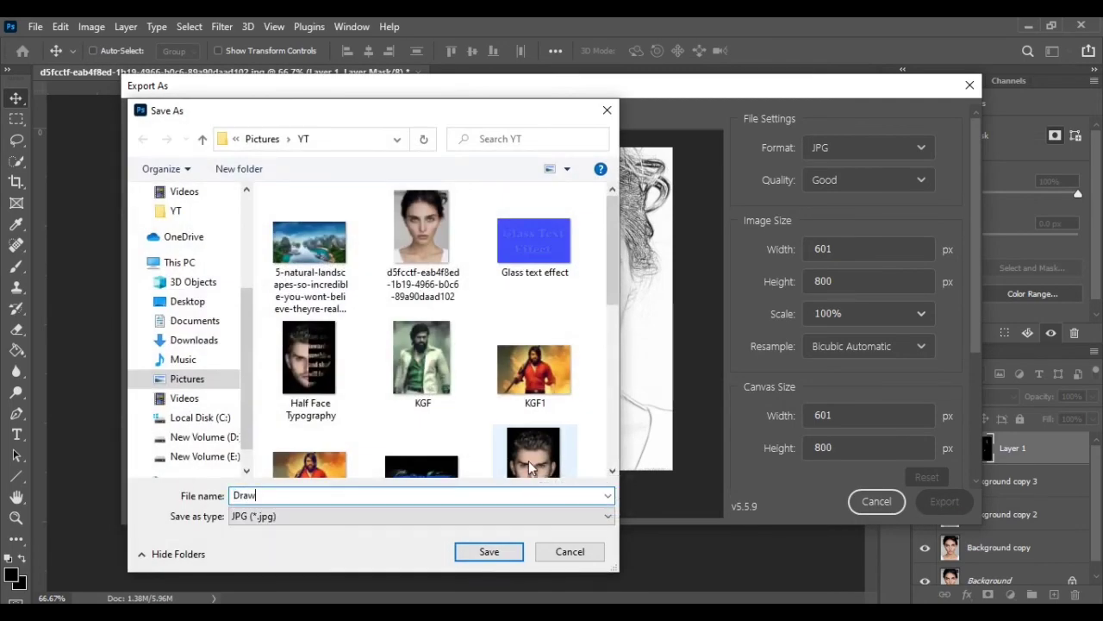
type("ing E")
type("ffect")
Save the JPG file Drawing Effect to the YT folder
left_click(489, 552)
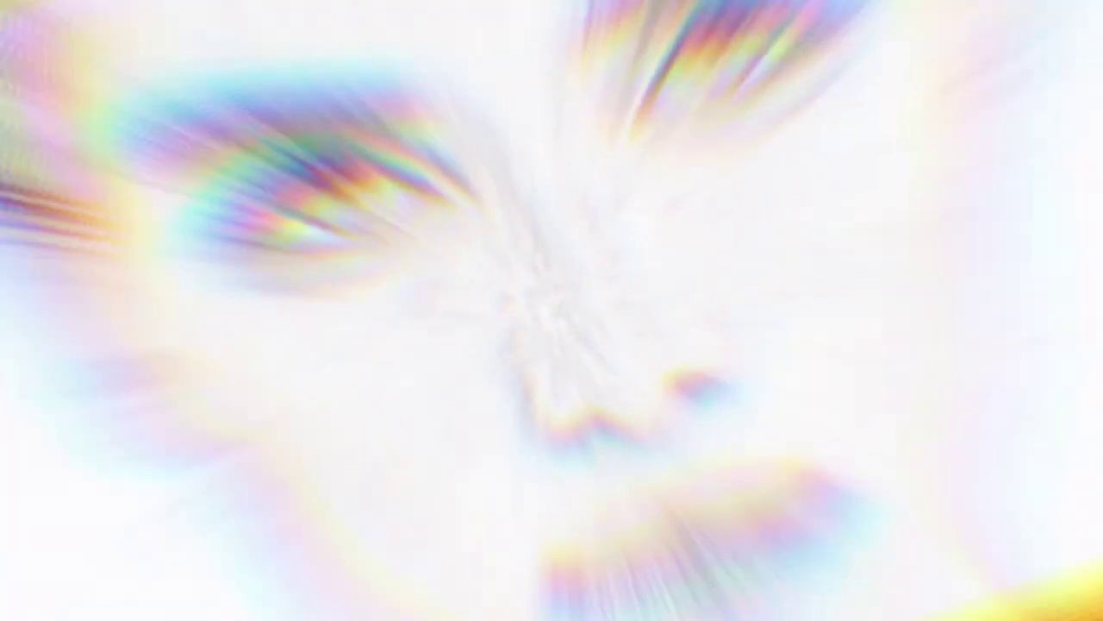